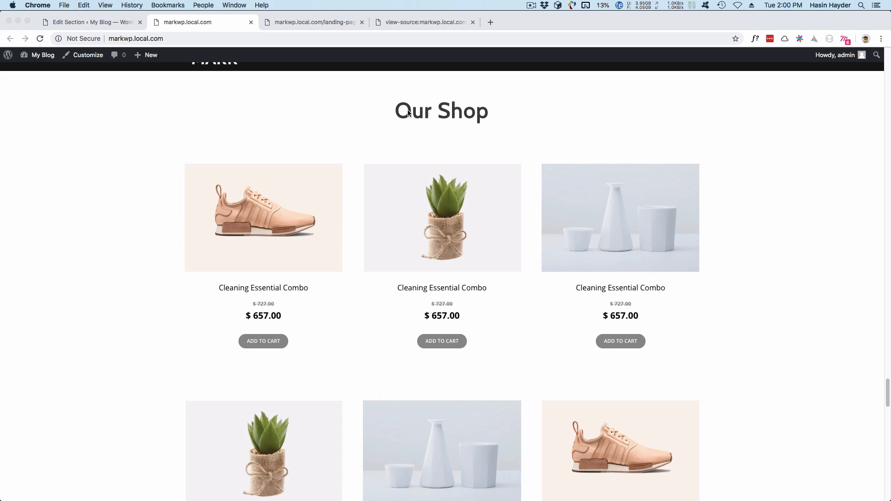
- Search the WordPress plugin directory for woocommerce, and install and activate the WooCommerce plugin
left_click(82, 19)
left_click(28, 229)
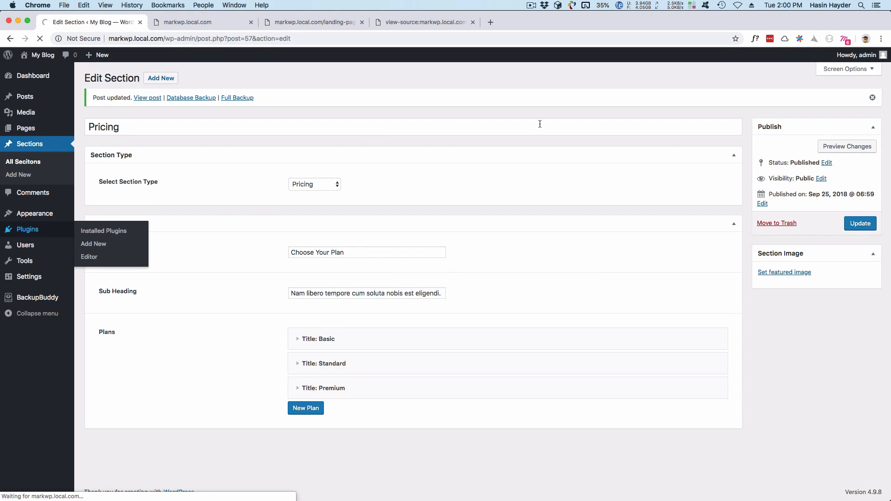
left_click(144, 80)
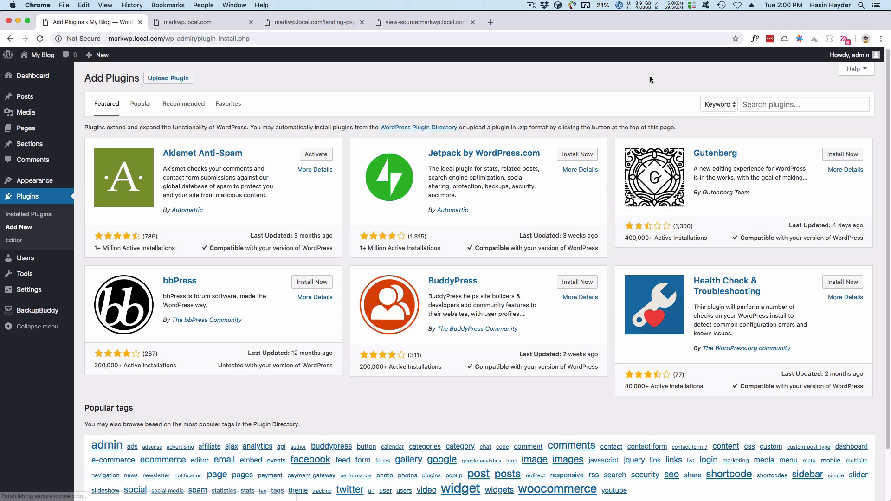
left_click(786, 105)
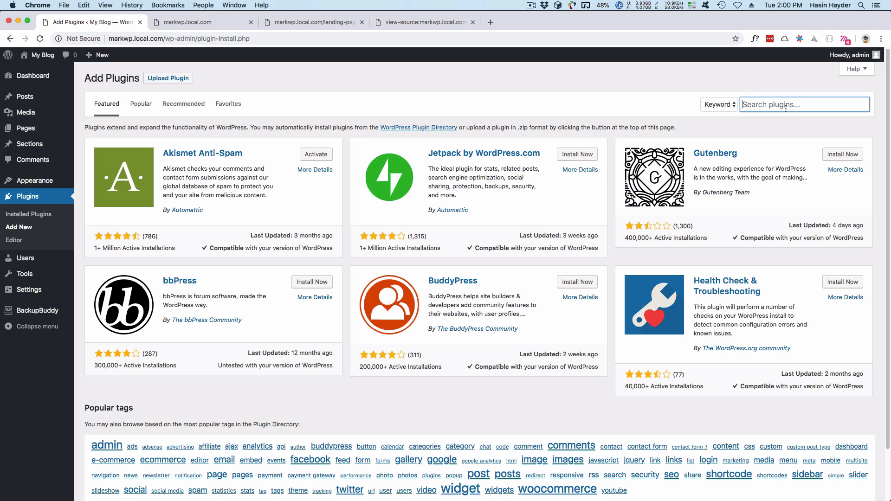
type("woocommerce")
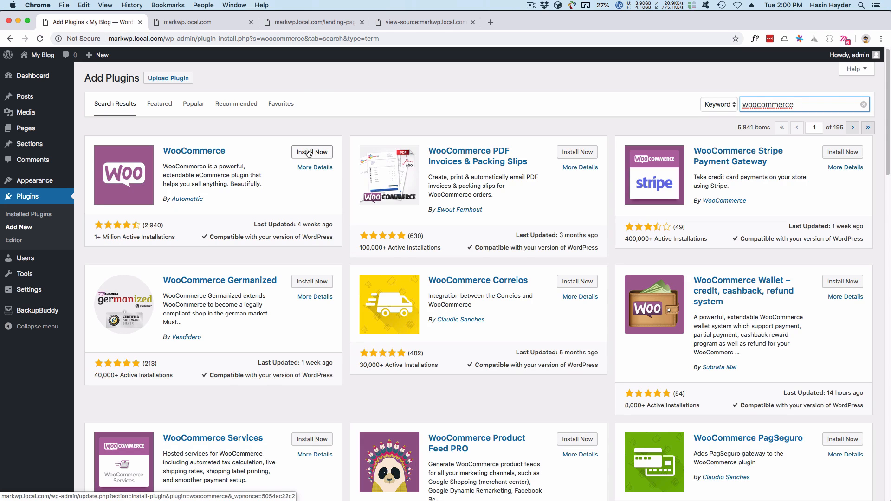
left_click(309, 152)
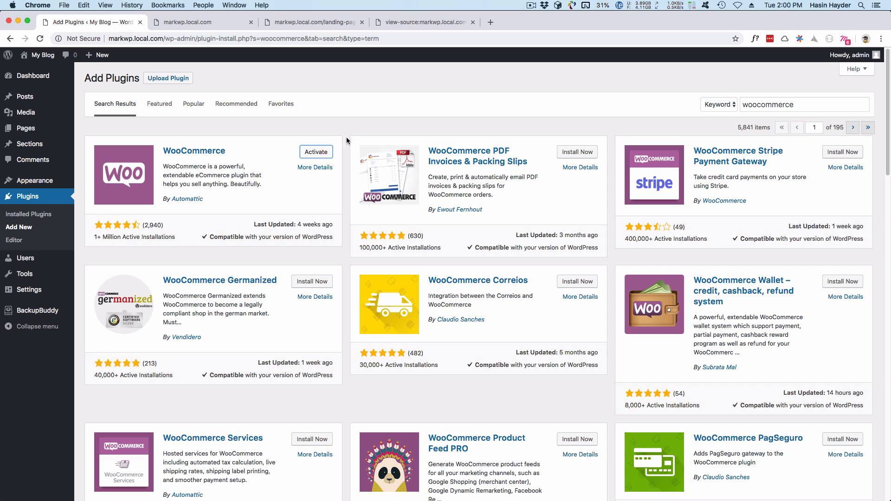
left_click(316, 153)
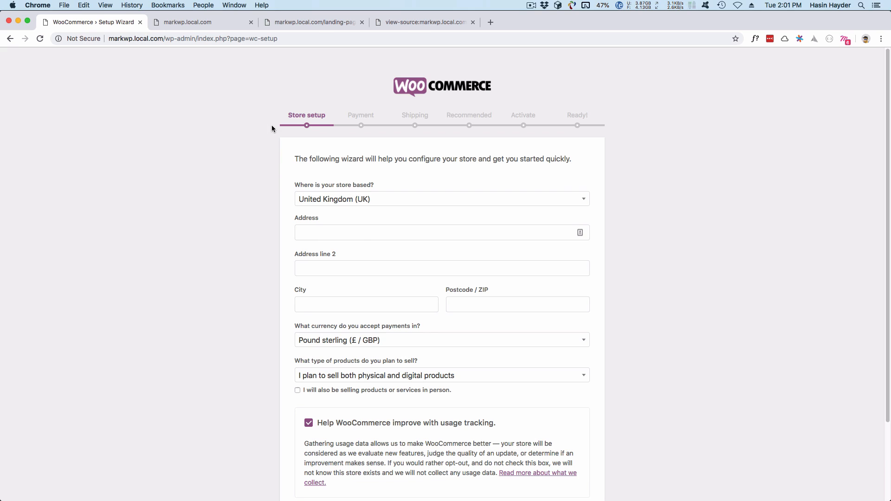
- Set the store's country to Bangladesh, choose to sell digital products only, and opt out of usage tracking
left_click(348, 204)
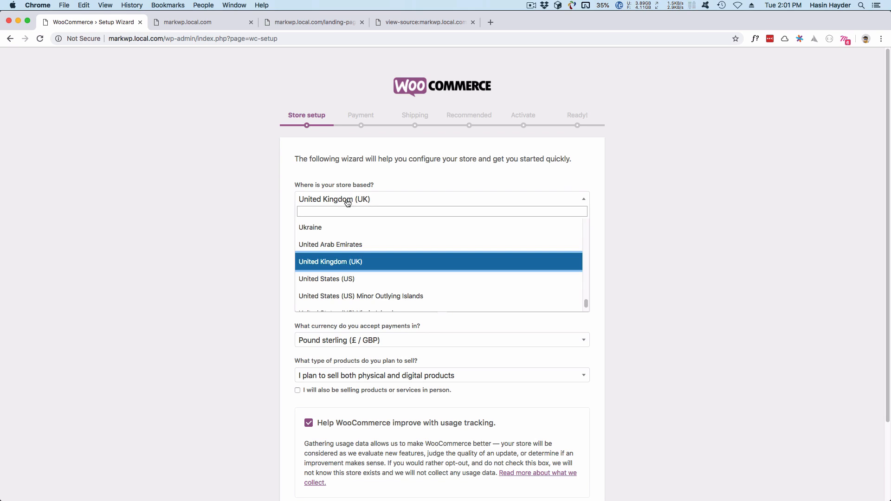
type("Bangla")
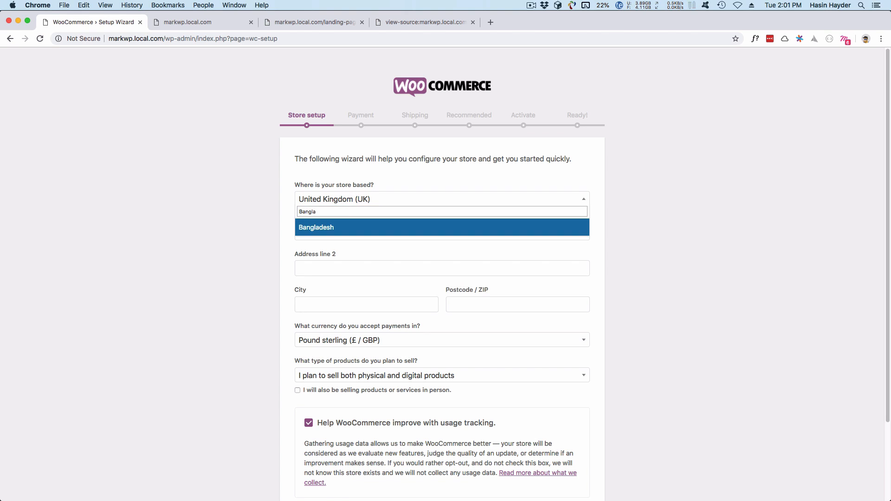
left_click(318, 229)
scroll(237, 304, "down", 3)
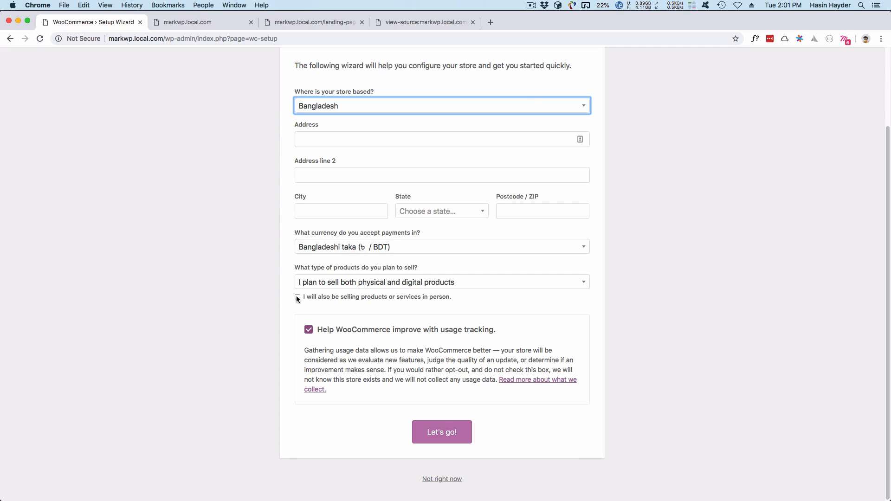
left_click(349, 284)
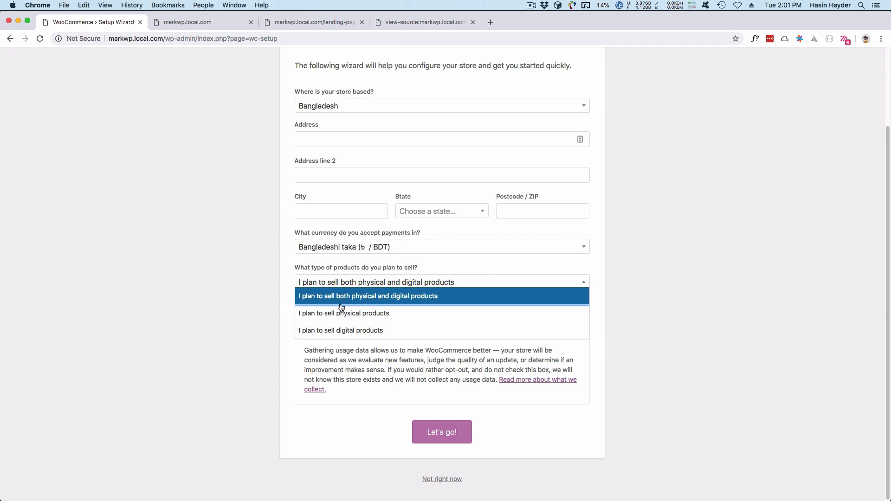
left_click(335, 330)
left_click(308, 330)
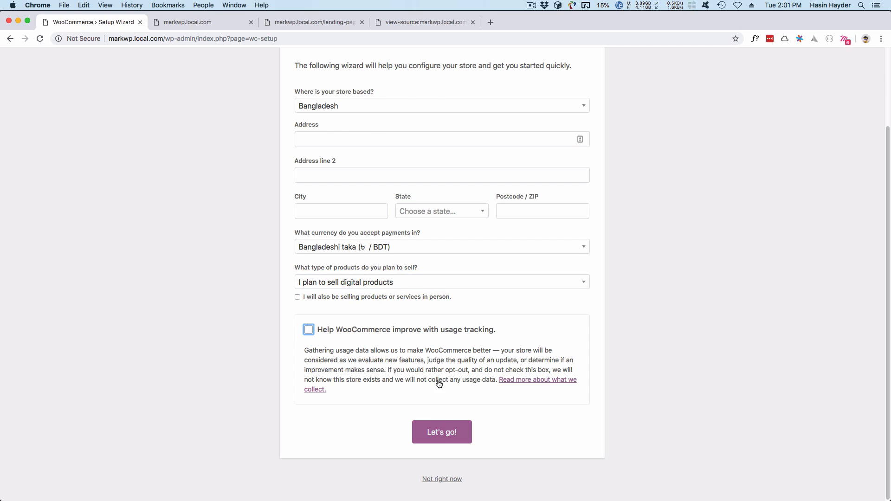
- Fill in the store's address, city, state and postcode, and submit the store setup page
left_click(451, 432)
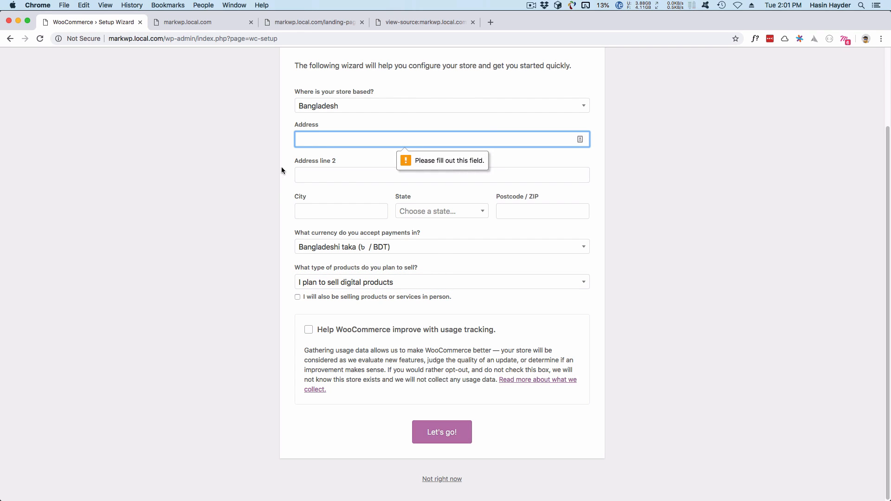
type("Dhaka")
key("Tab")
key("Tab")
type("Dhaka")
key("Tab")
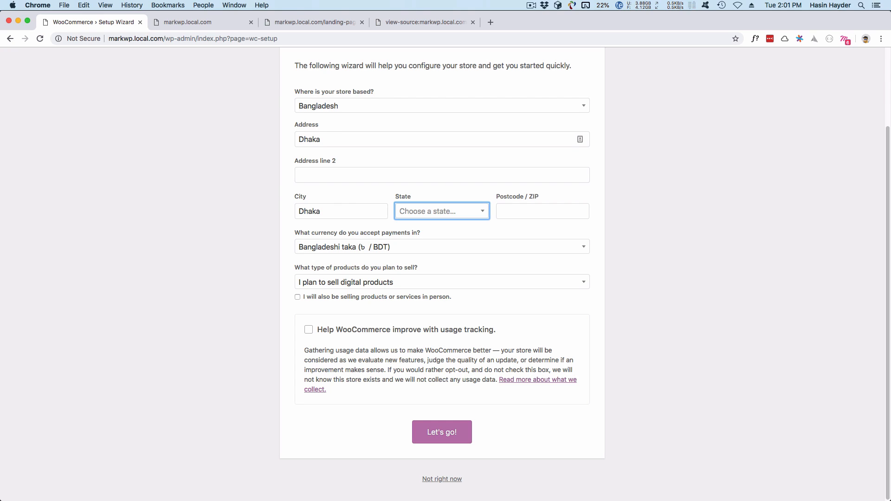
key("Down")
type("Dhaka")
key("Return")
key("Tab")
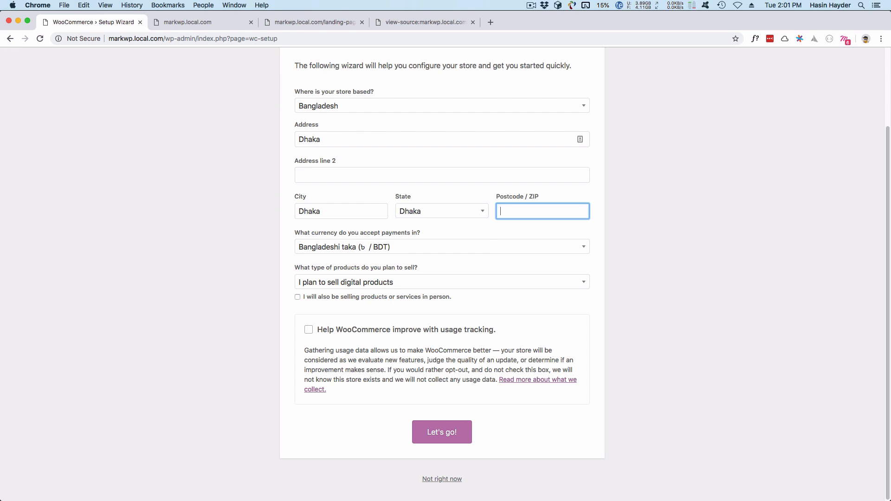
type("1230")
key("Return")
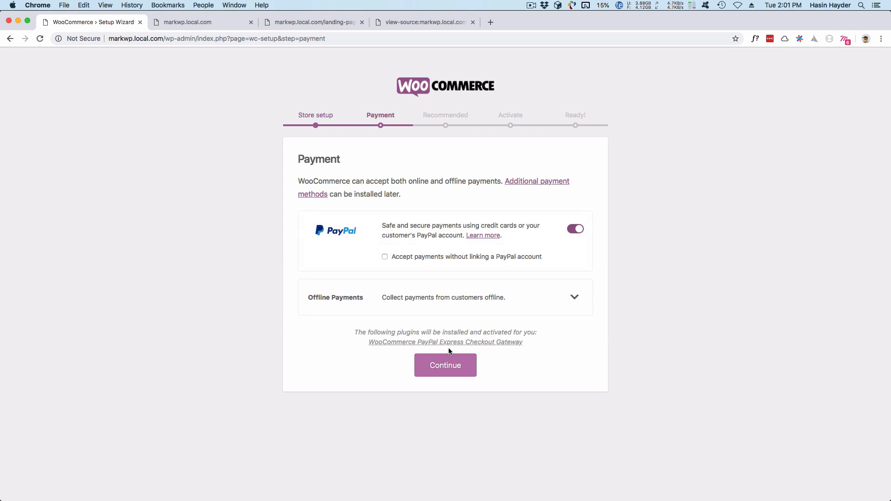
- Accept the default PayPal payment setup and continue without the recommended Storefront Theme and MailChimp
left_click(445, 366)
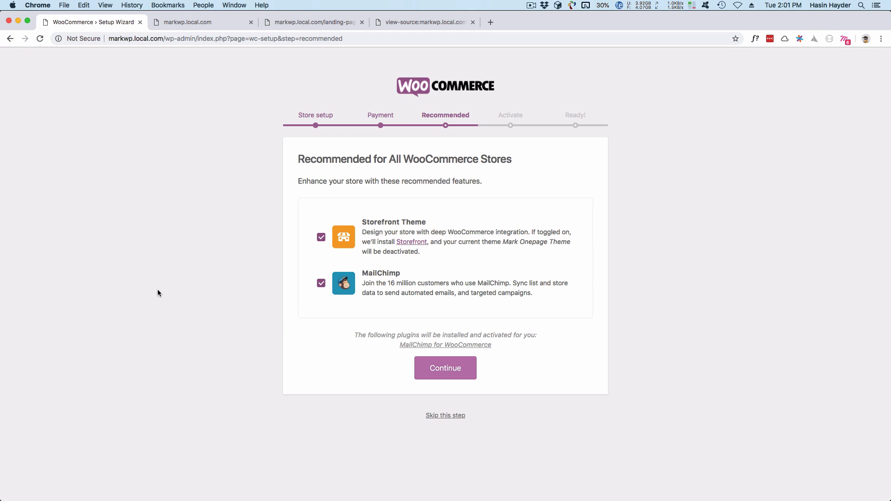
left_click(321, 238)
left_click(320, 283)
left_click(437, 344)
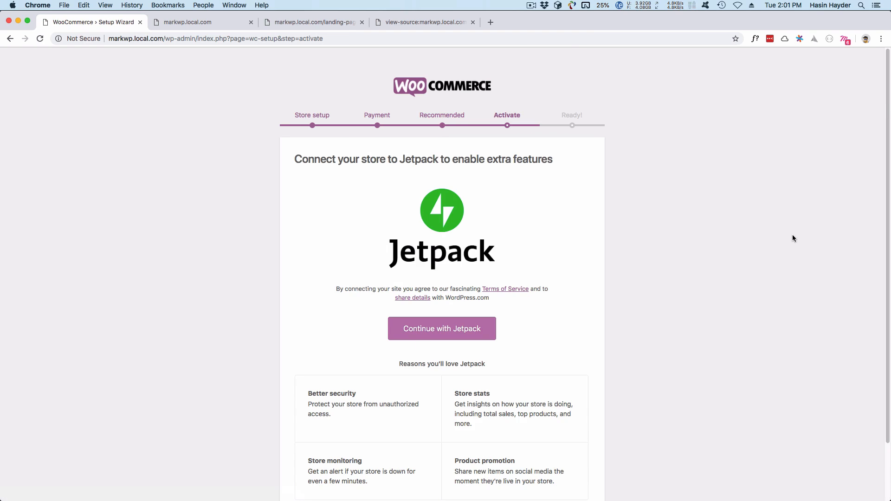
- Skip the Jetpack connection and leave the finished setup wizard for the dashboard
scroll(784, 247, "down", 3)
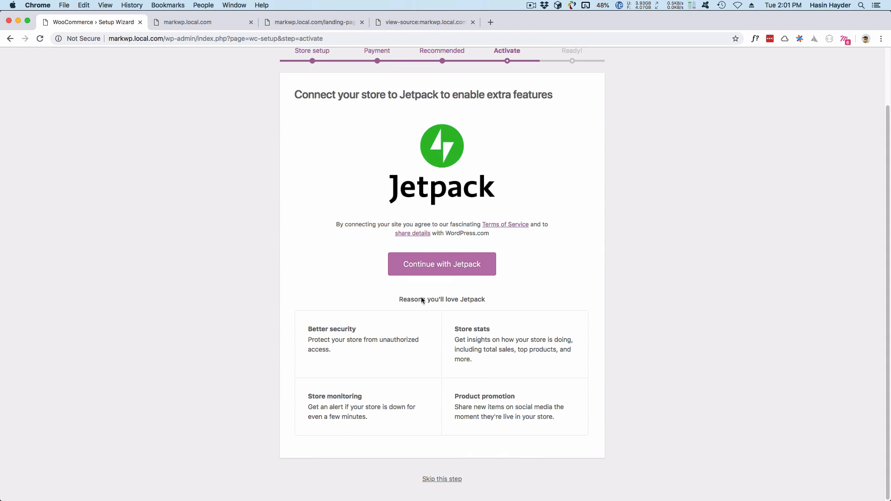
left_click(453, 480)
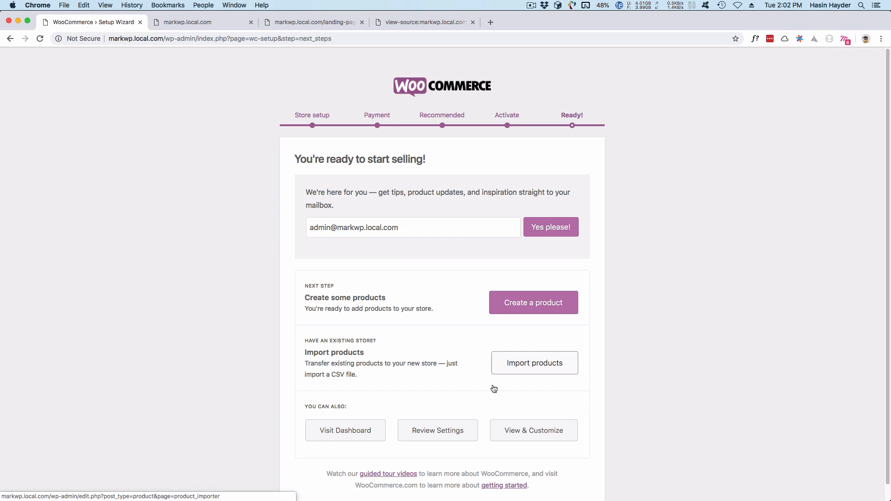
left_click(334, 435)
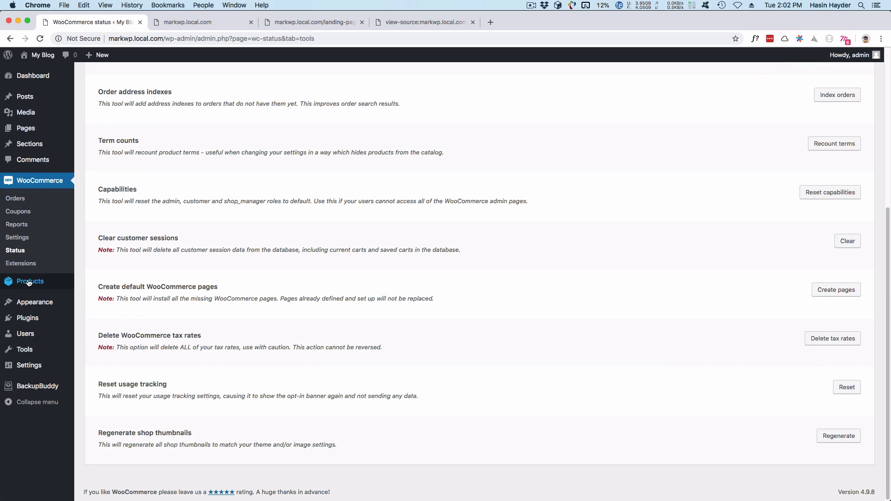
- Check the store's product list in a separate browser tab and close that tab
mouse_move(30, 281)
left_click(98, 283, "super")
left_click(176, 22)
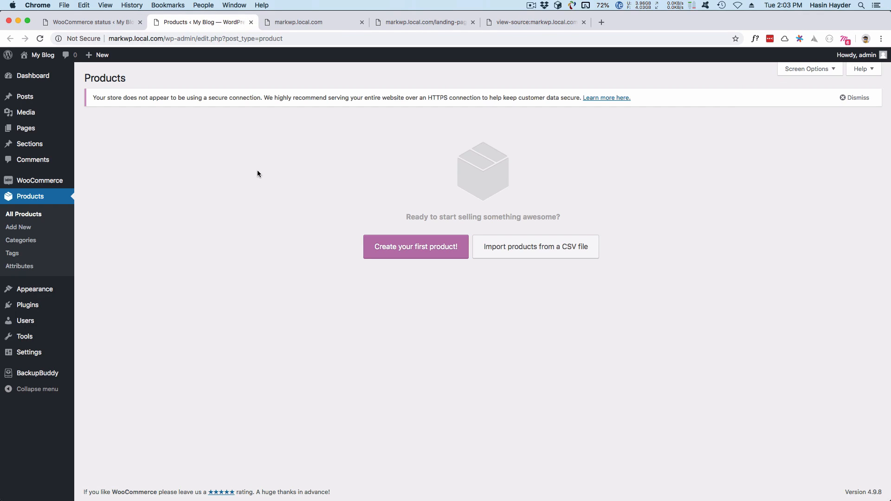
left_click(251, 22)
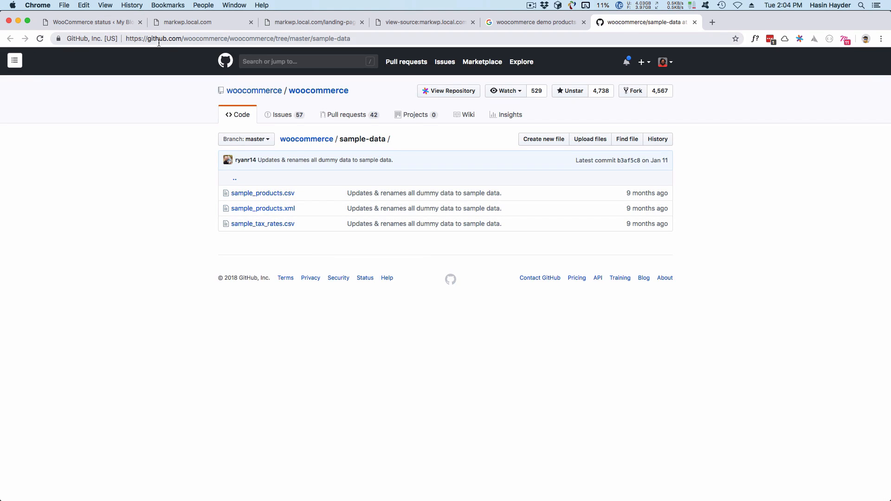
- Open sample_products.csv from GitHub's sample-data folder in raw form and save it to Downloads as comma-separated values
left_click(256, 194)
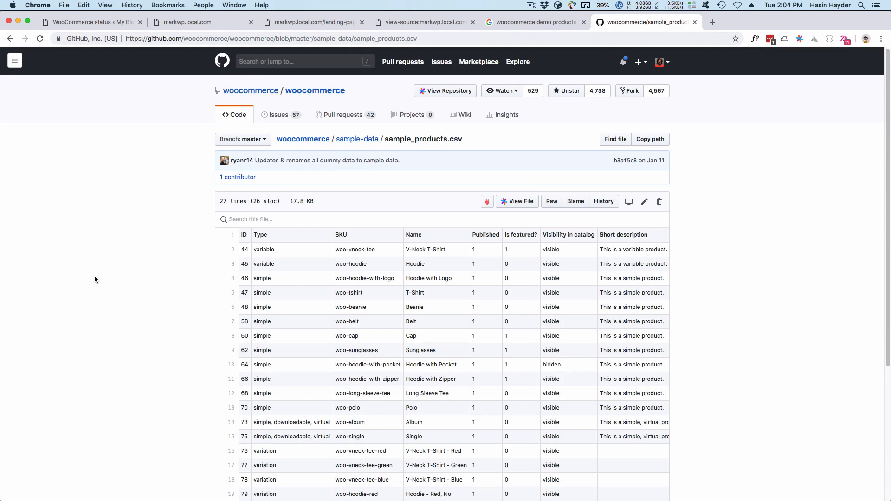
scroll(826, 306, "down", 5)
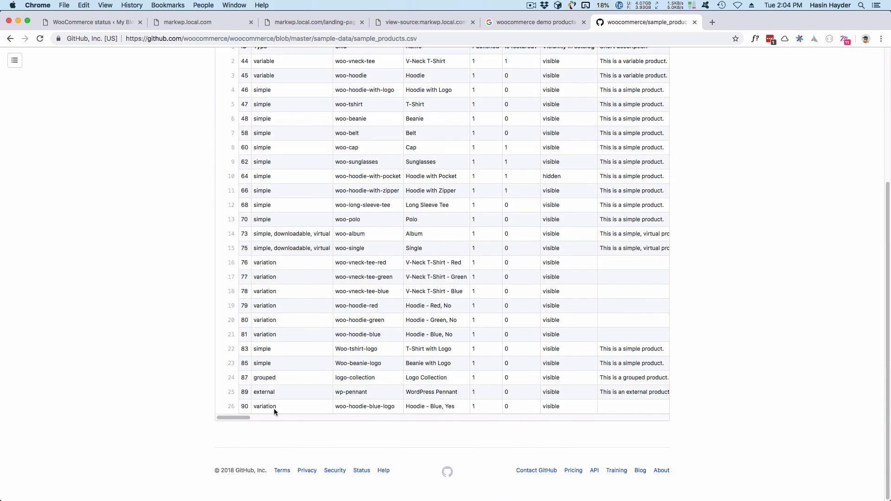
mouse_move(235, 417)
left_mouse_down()
mouse_move(566, 419)
mouse_move(242, 420)
left_mouse_up()
scroll(818, 321, "up", 5)
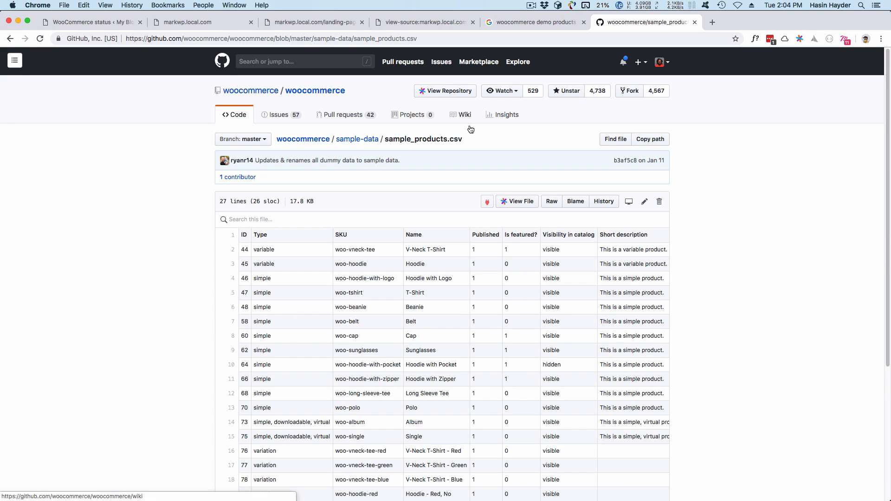
left_click(551, 201)
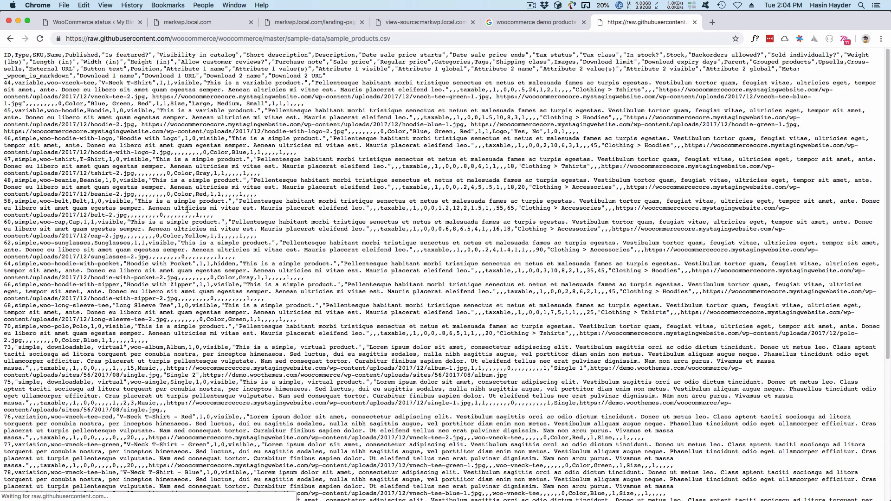
key("super+s")
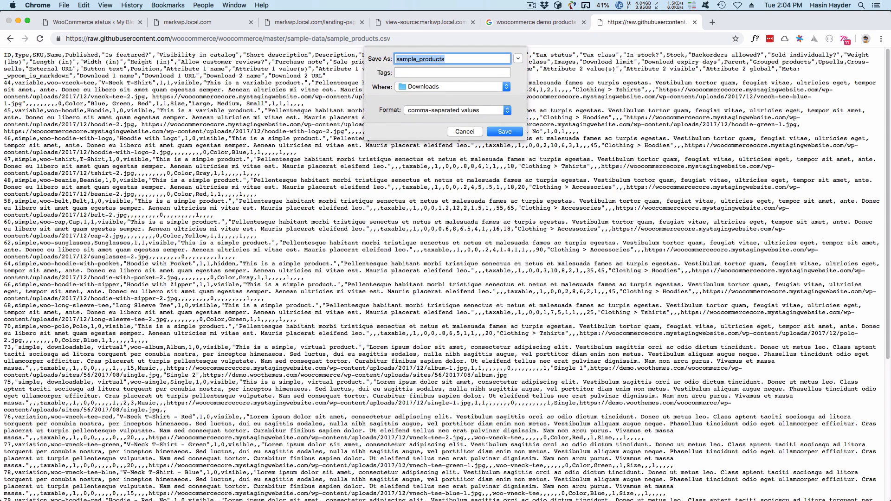
key("Return")
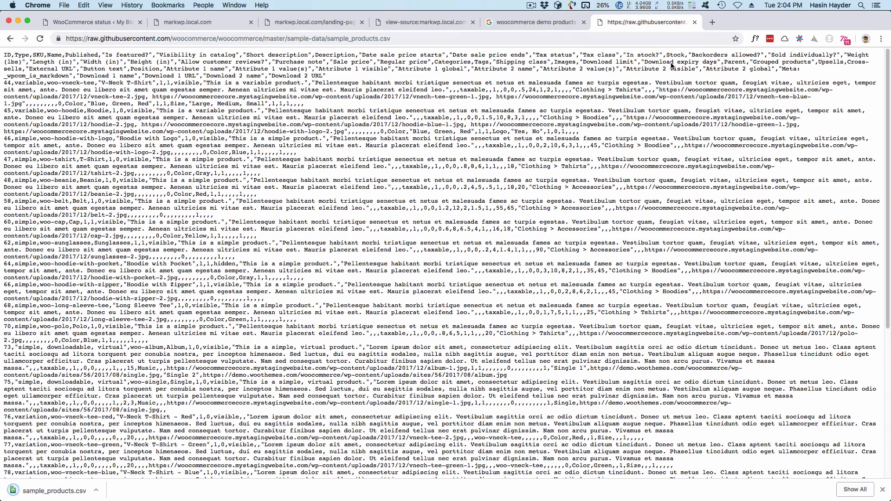
- Return to the WordPress admin and run the importer for WooCommerce products (CSV)
left_click(83, 22)
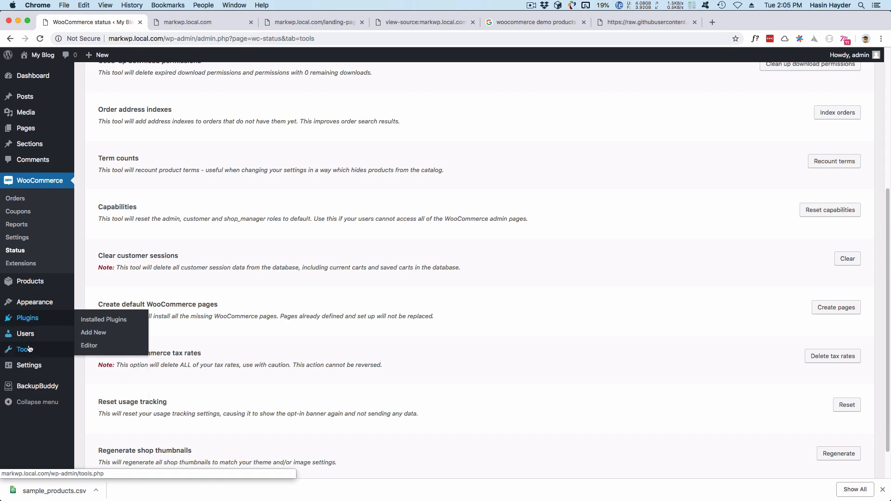
mouse_move(33, 367)
mouse_move(26, 350)
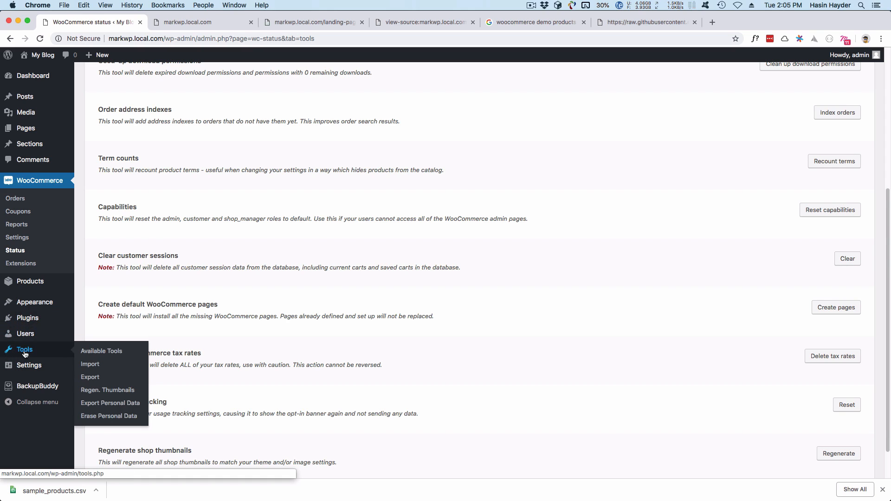
left_click(107, 367)
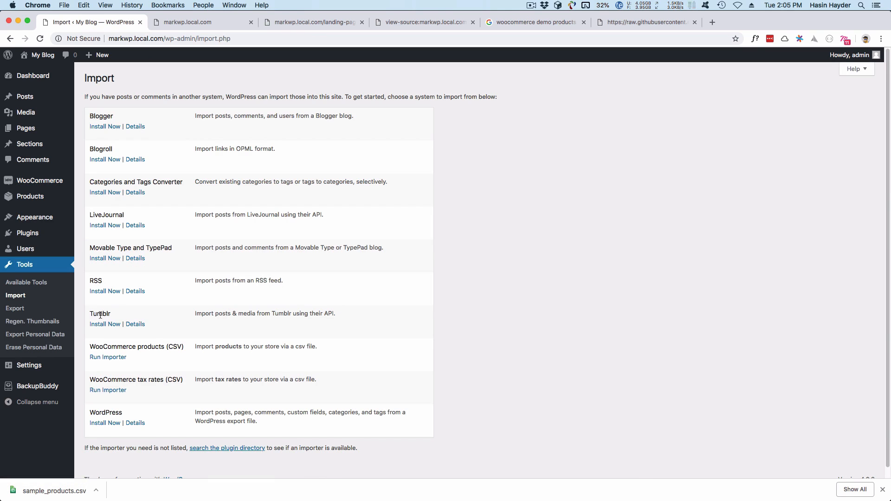
left_click(108, 358)
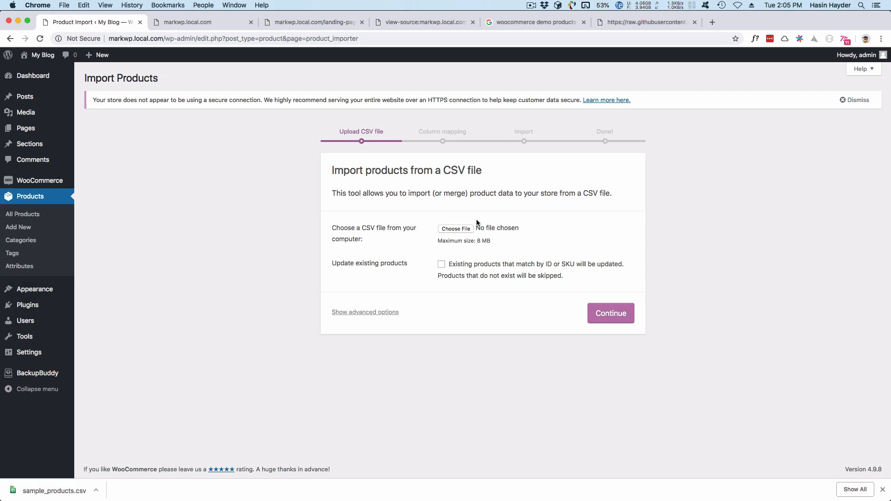
- Choose the downloaded sample_products.csv as the import file and continue to column mapping
left_click(464, 230)
double_click(392, 80)
left_click(626, 315)
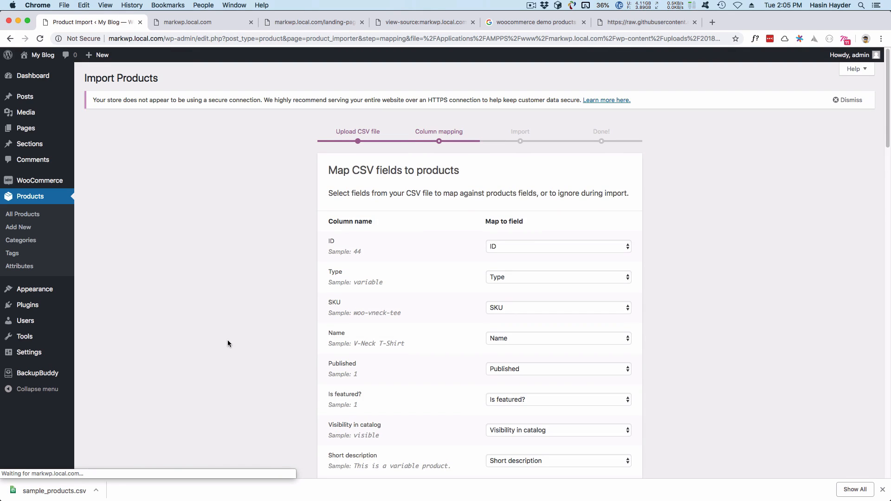
- Run the product import with the default column mapping
scroll(228, 344, "down", 10)
scroll(228, 344, "down", 15)
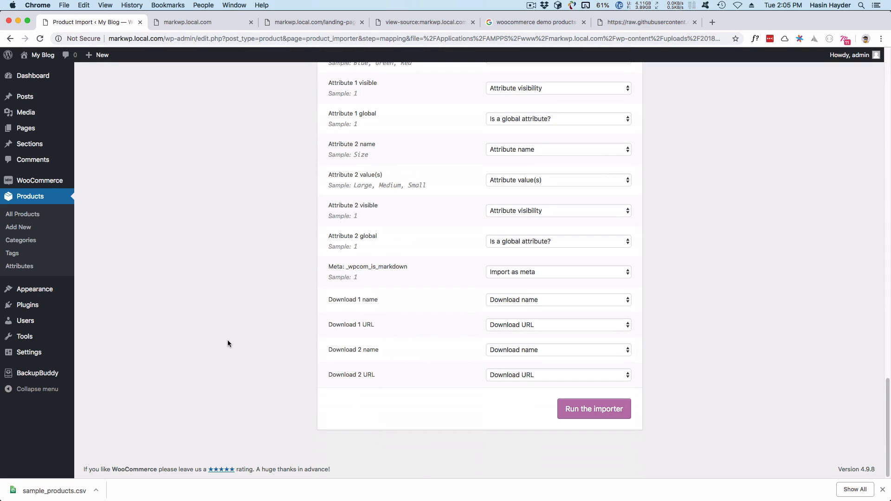
left_click(626, 415)
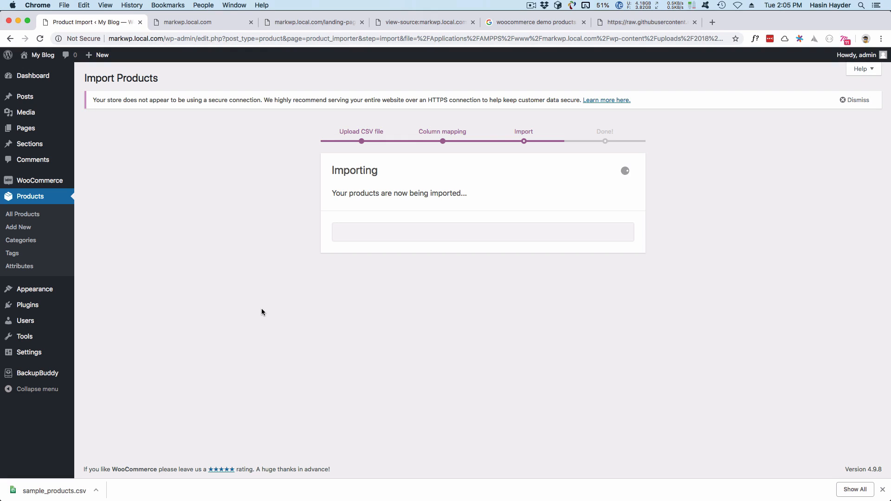
- Review the Our Shop section on the site's front page, from the product grid to the Go To Shop link
left_click(191, 23)
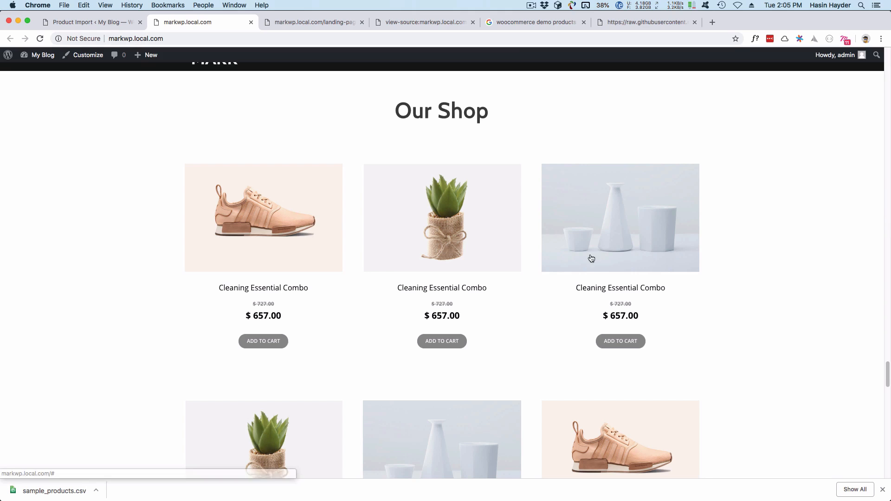
scroll(494, 308, "down", 4)
scroll(494, 307, "up", 4)
scroll(493, 306, "down", 7)
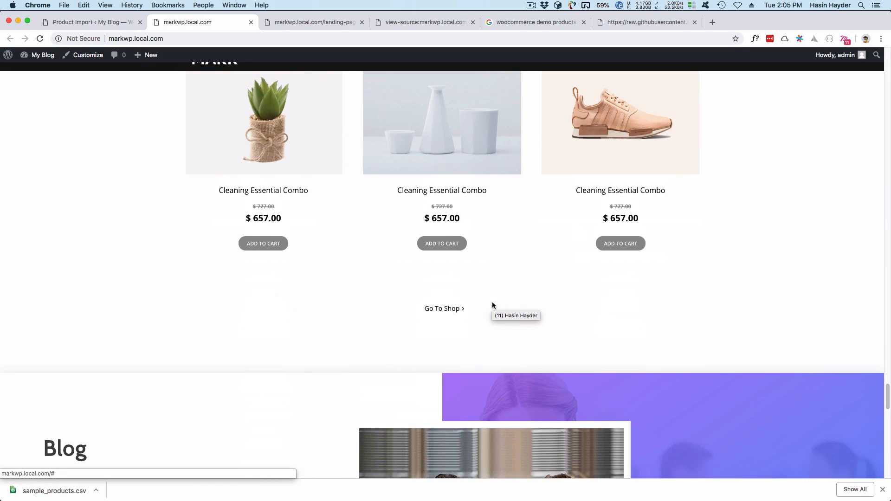
- Return to the product import and look through the list of imported products
left_click(89, 22)
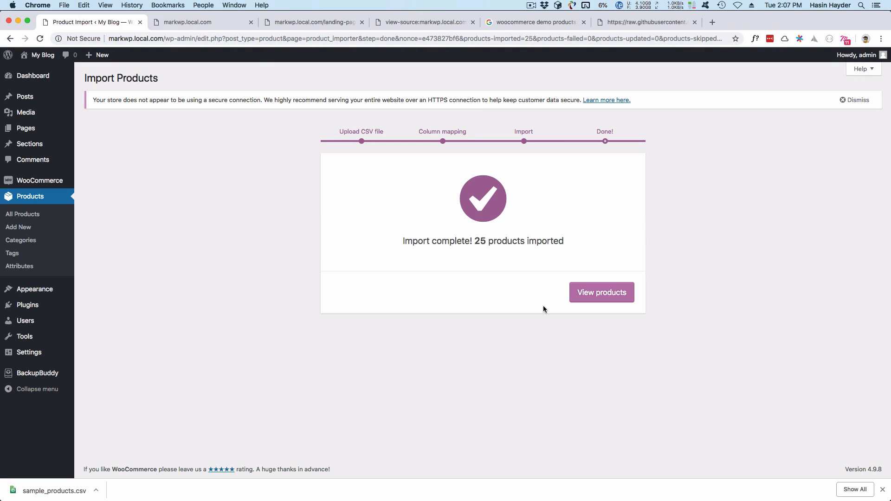
left_click(597, 293)
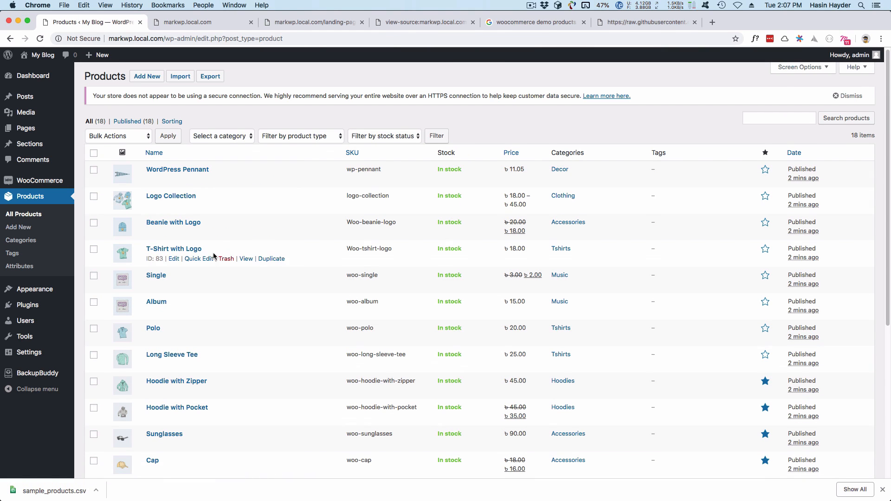
scroll(214, 253, "down", 2)
scroll(213, 253, "down", 3)
scroll(213, 252, "up", 5)
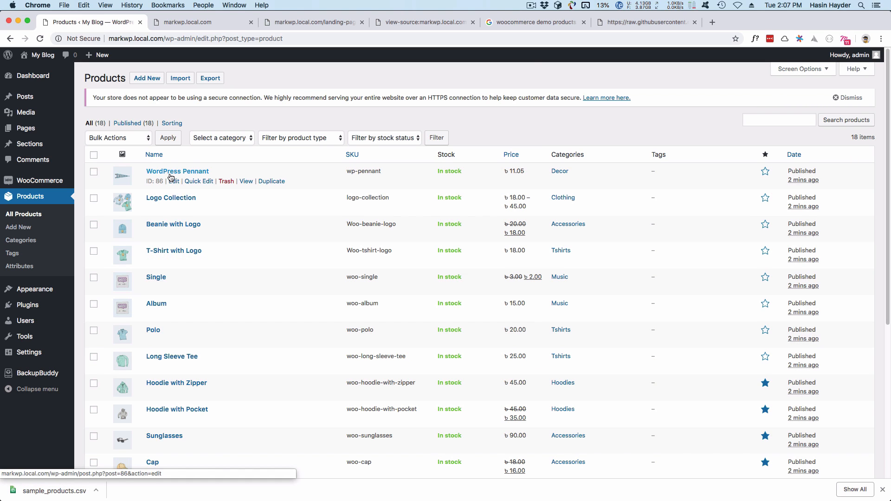
- Go back from the raw CSV to its GitHub file page and open the parent sample-data folder
left_click(624, 24)
left_click(10, 38)
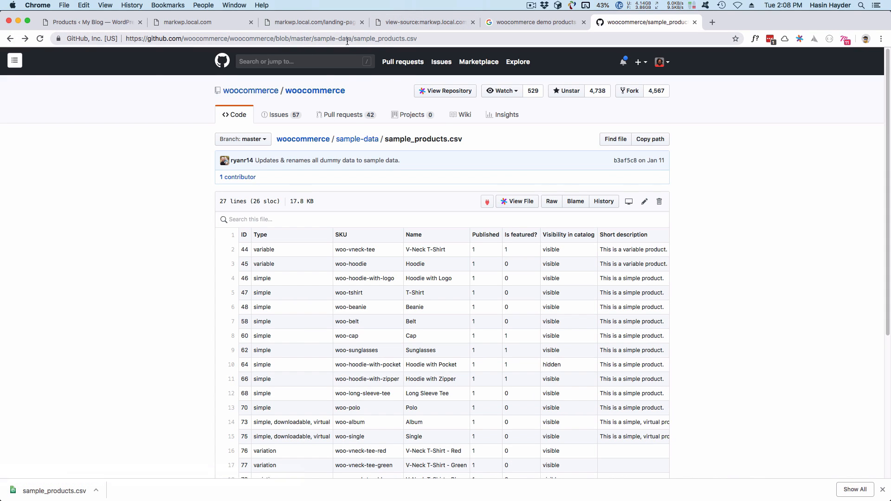
left_click(357, 139)
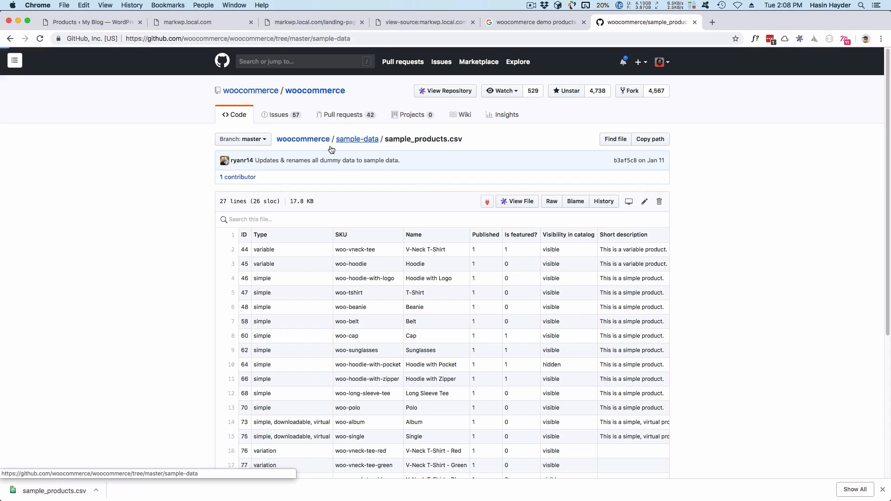